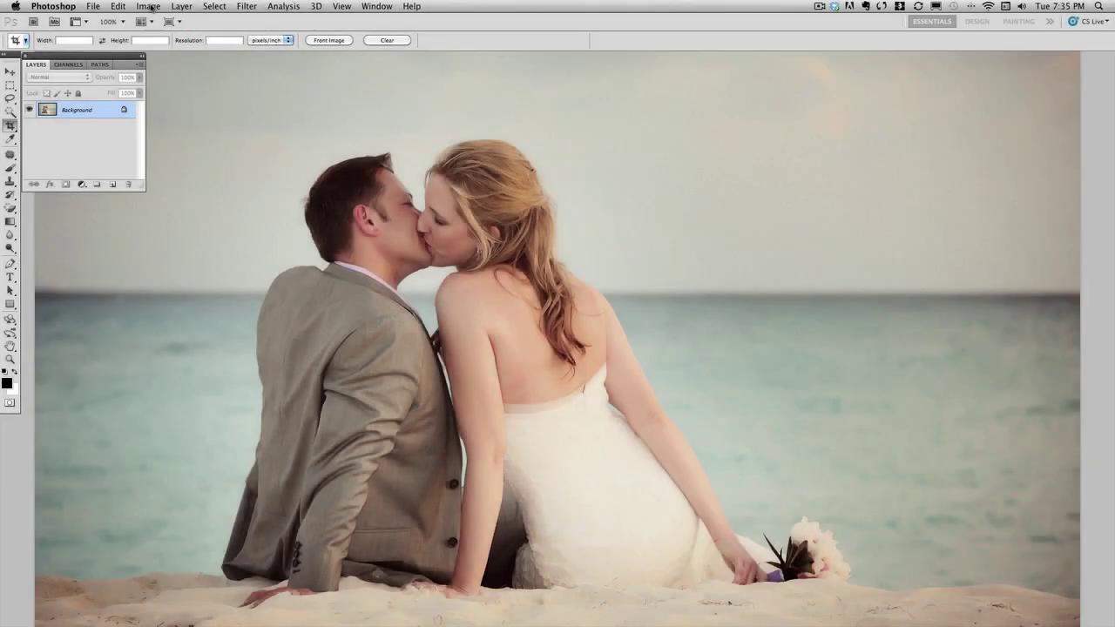
Convert the photo's locked Background layer into the editable Layer 0
left_click(148, 6)
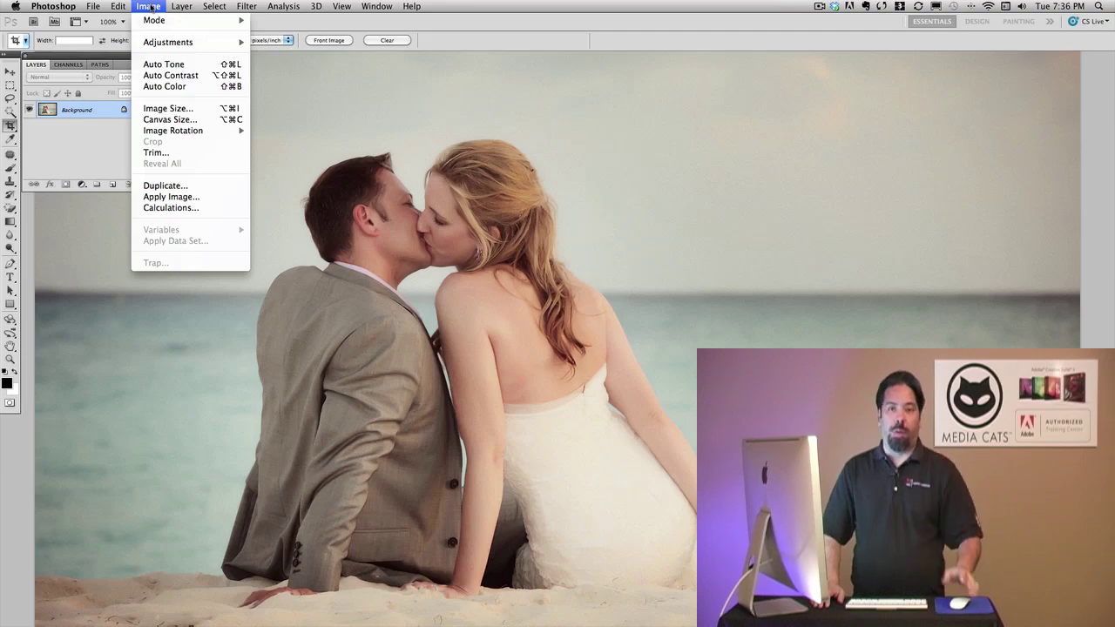
left_click(74, 130)
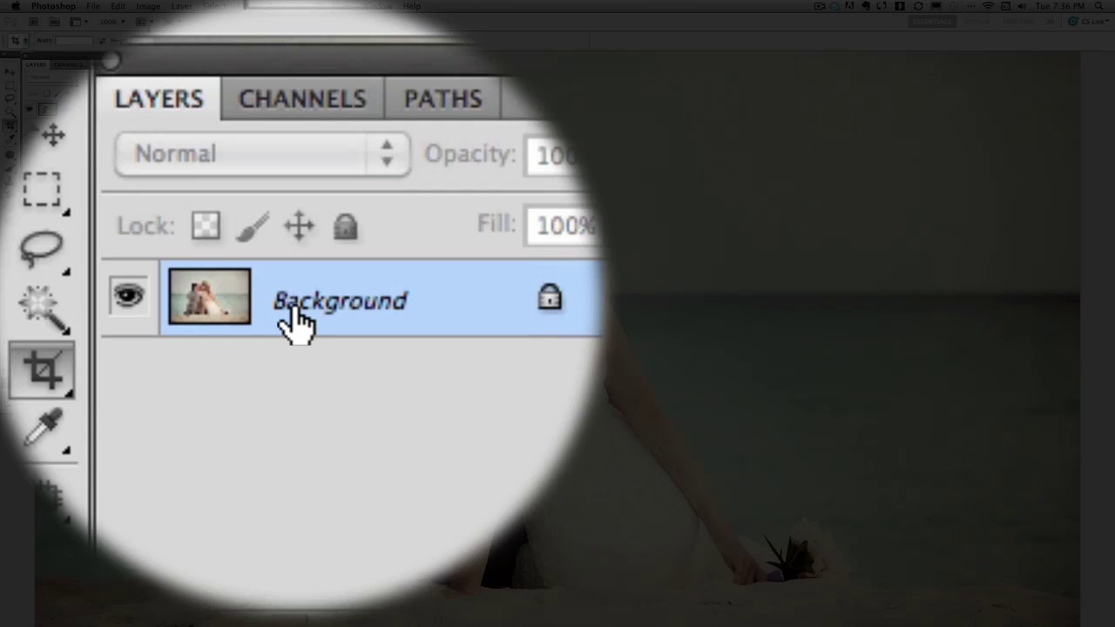
double_click(295, 312, "alt")
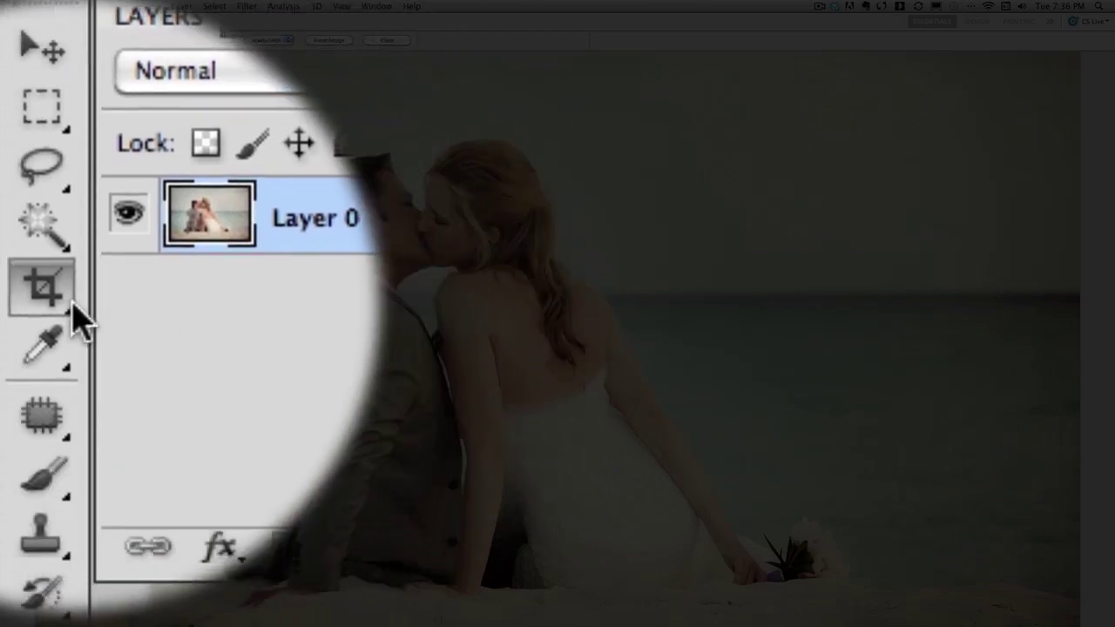
left_click(36, 221)
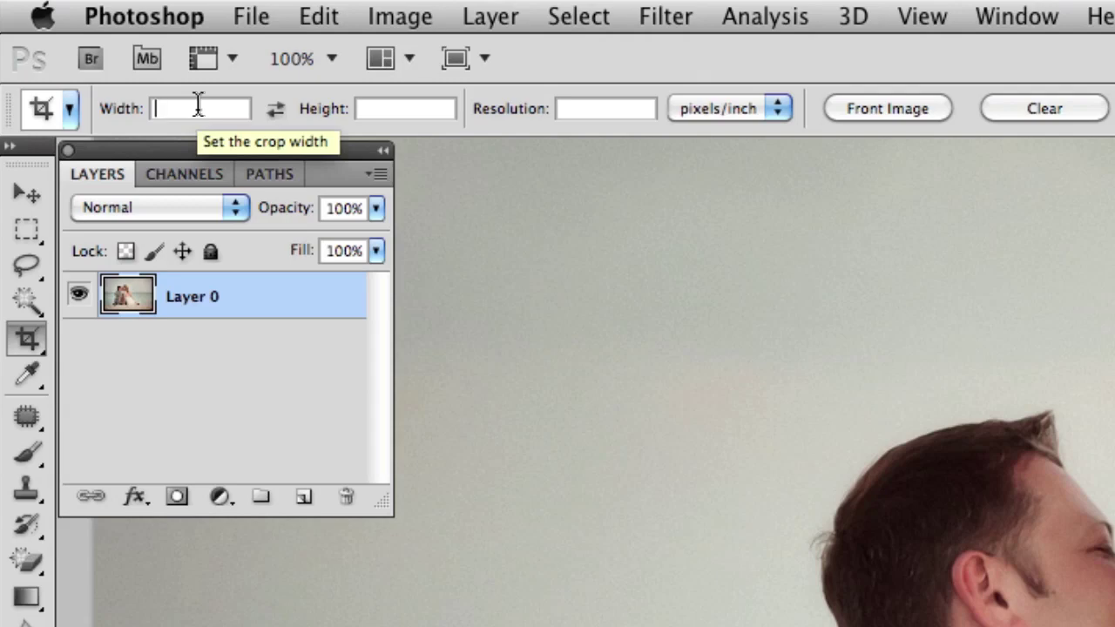
Give the Crop tool a fixed 10 in width, leaving the height blank
type("10in")
key("Tab")
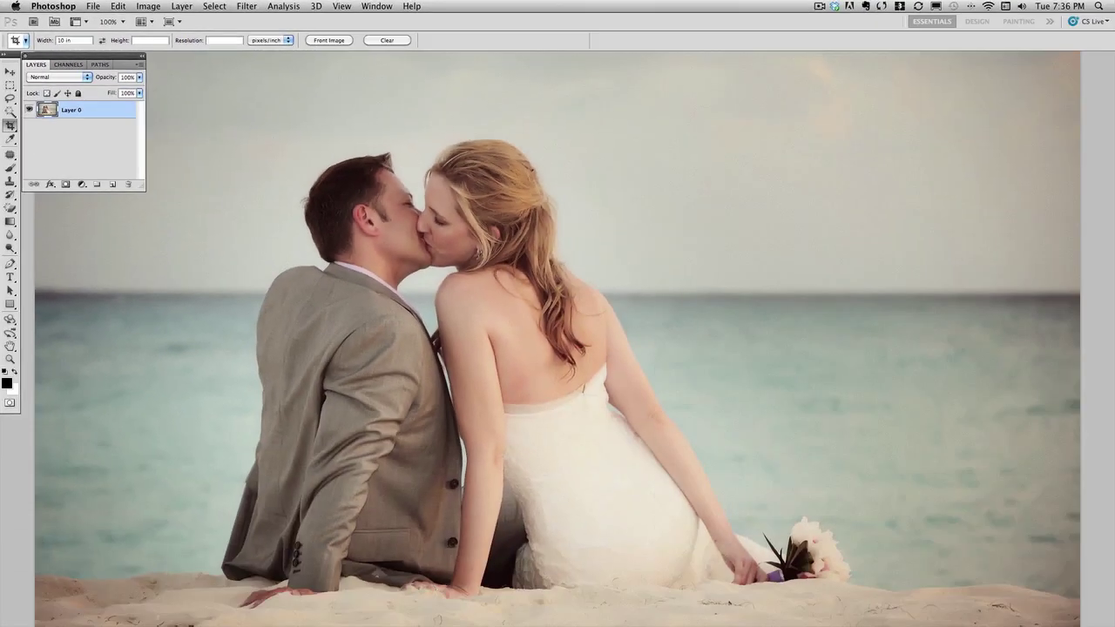
Draw a crop box over the photo and extend it past both sides to widen the canvas
key("super+minus")
key("super+minus")
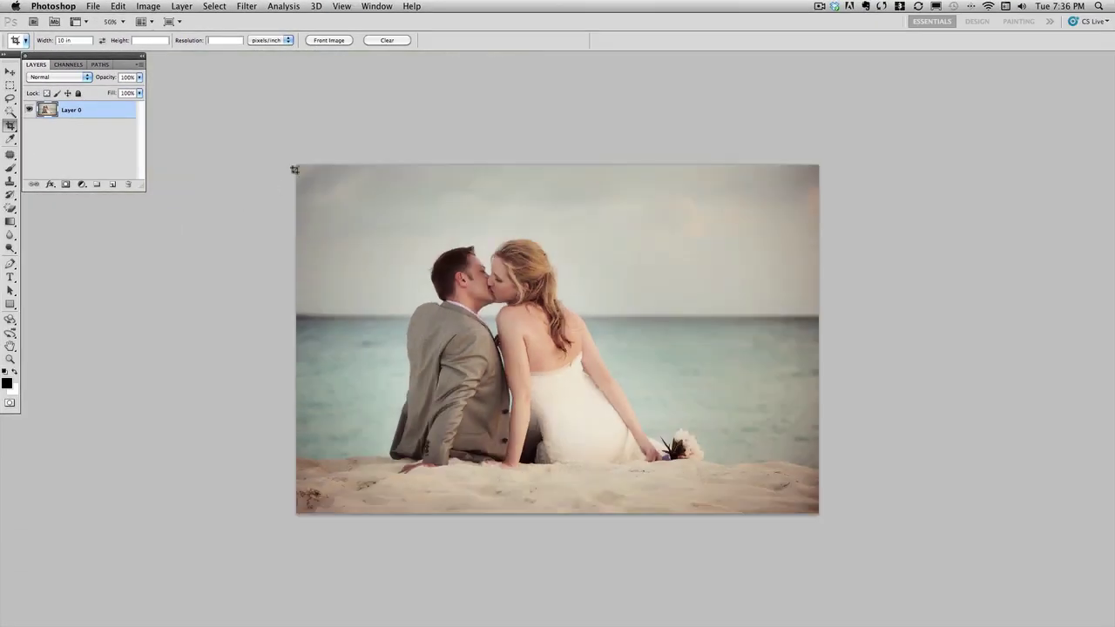
left_click_drag(297, 165, 883, 523)
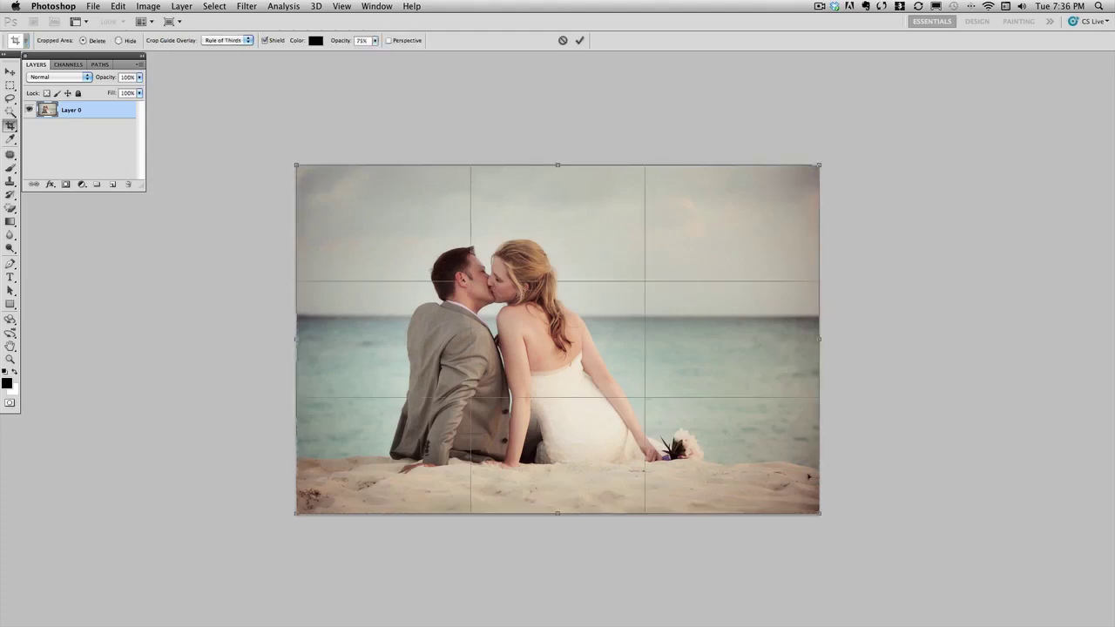
left_click_drag(819, 339, 1029, 344)
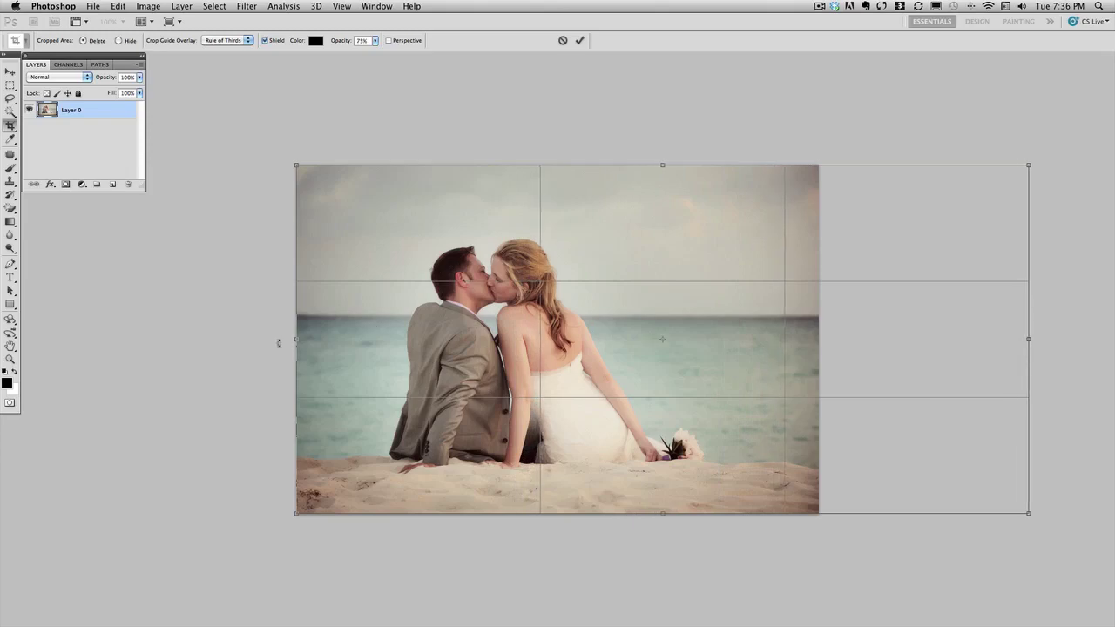
left_click_drag(295, 340, 220, 338)
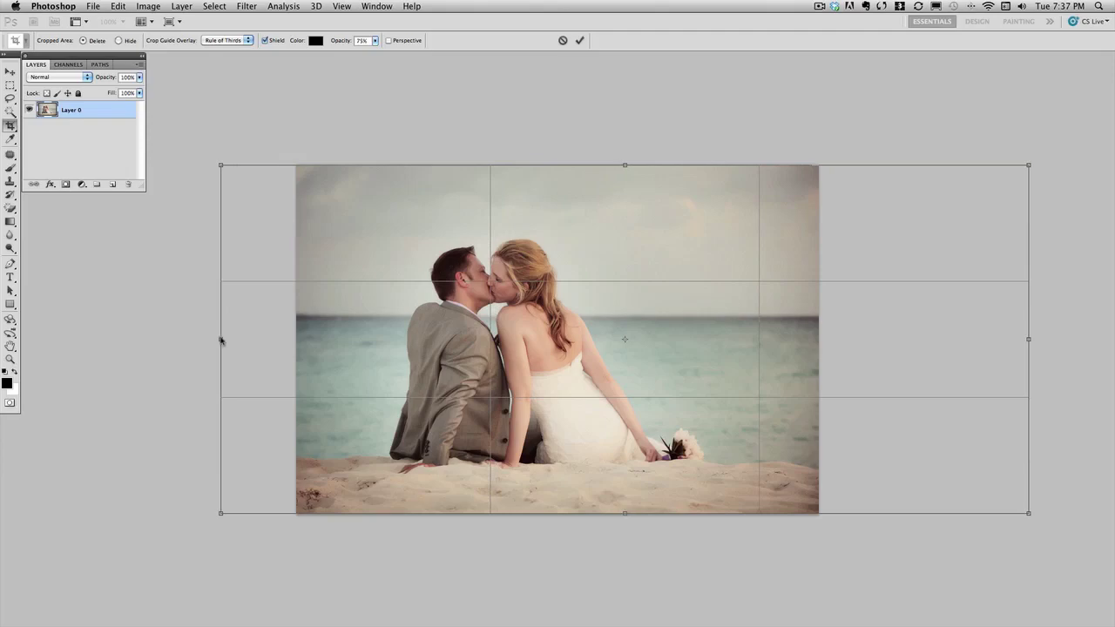
key("Return")
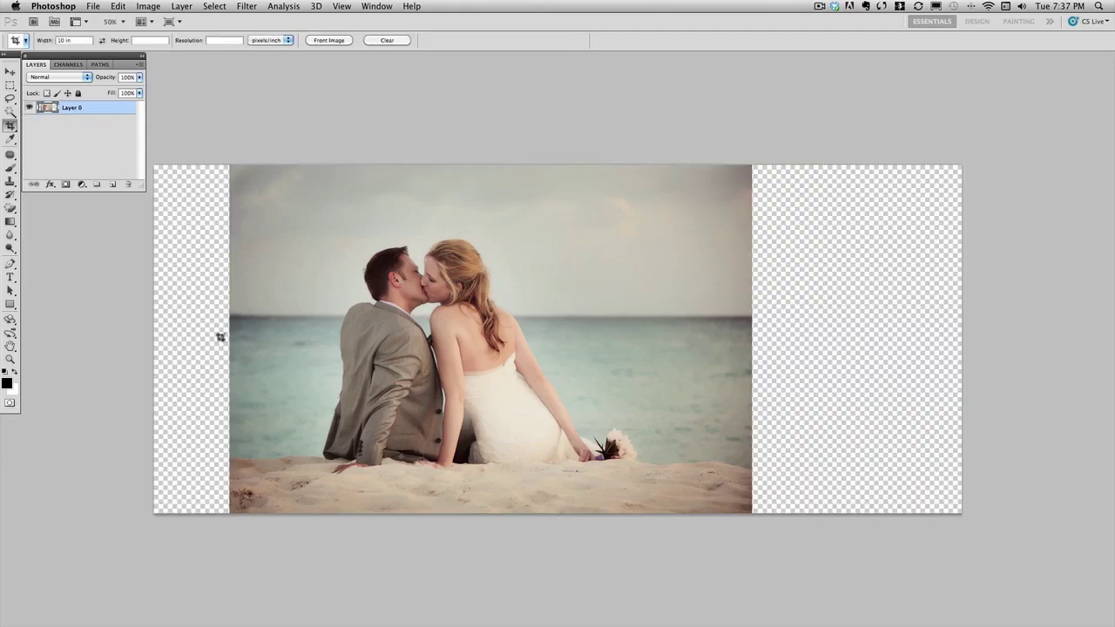
left_click_drag(382, 337, 421, 284)
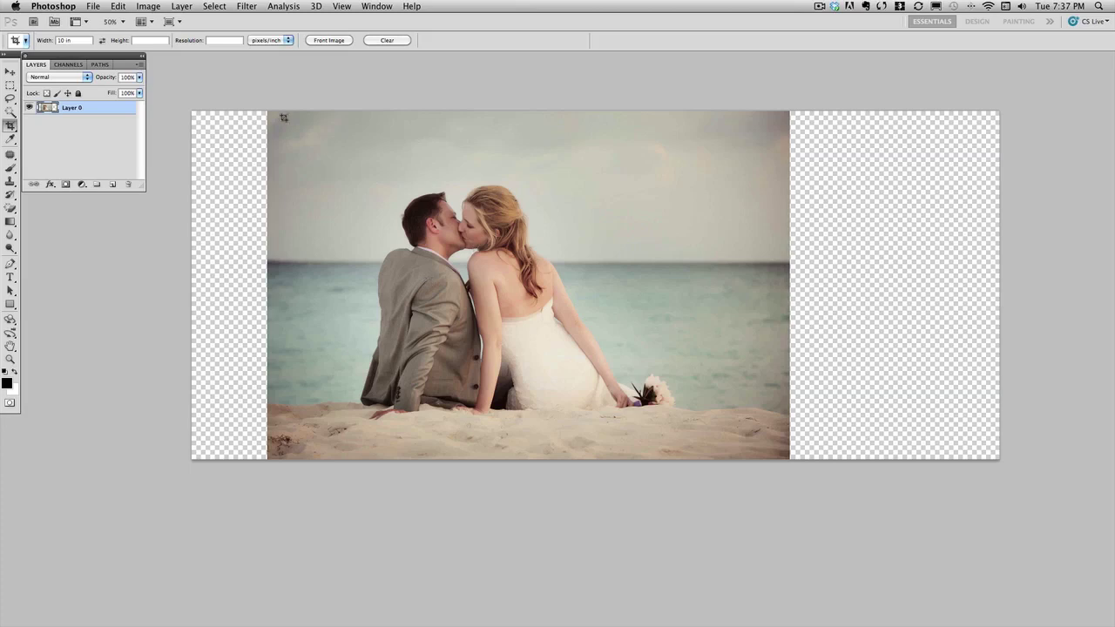
left_click(119, 7)
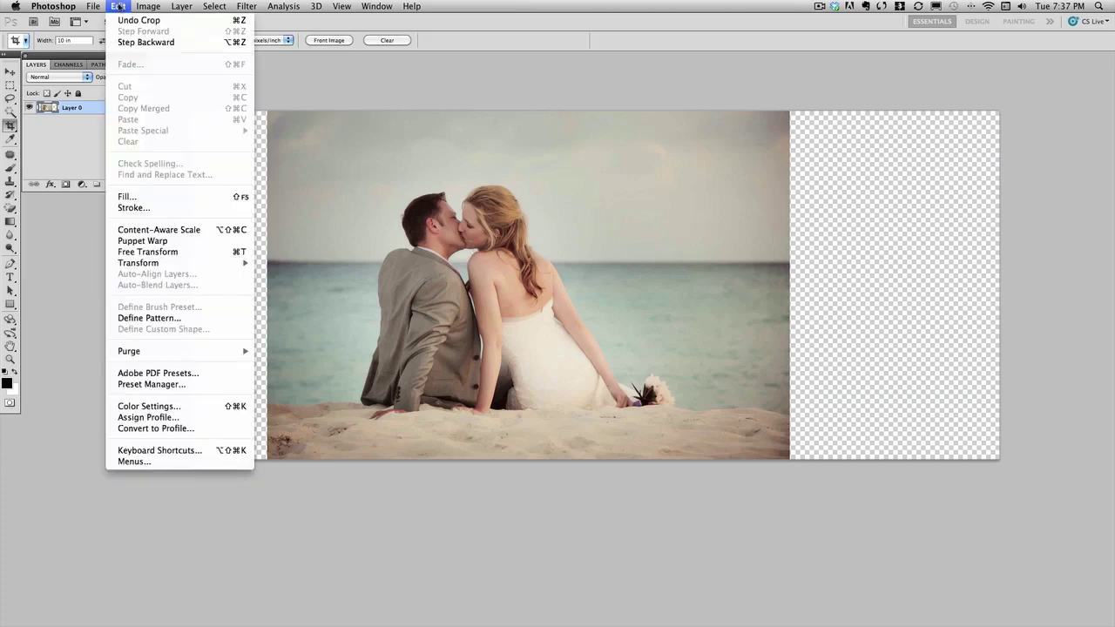
left_click(163, 253)
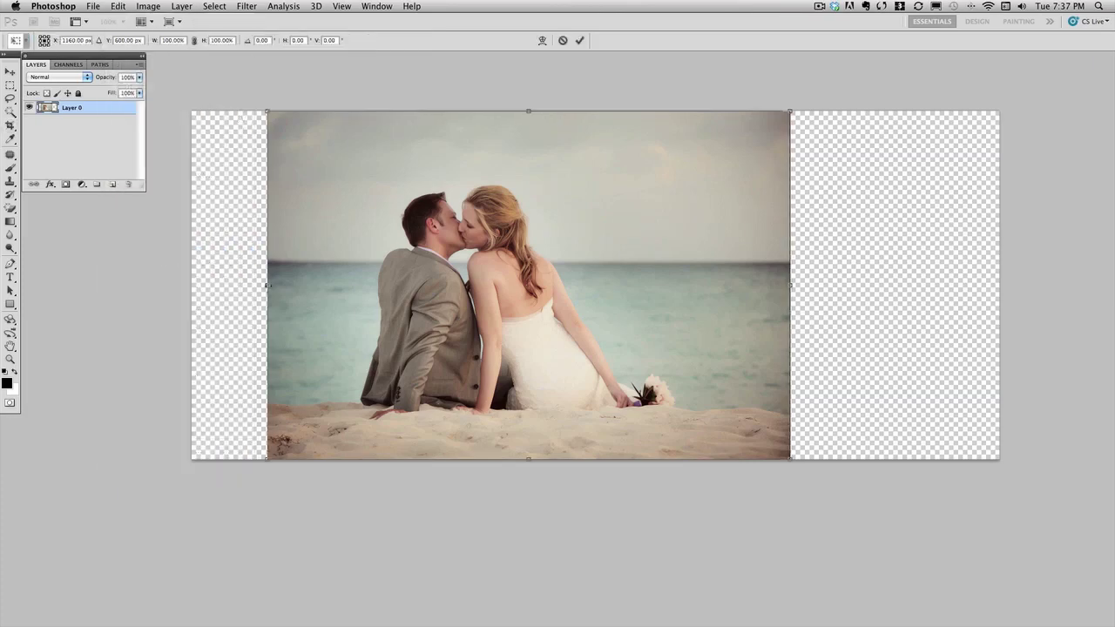
left_click_drag(266, 285, 197, 283)
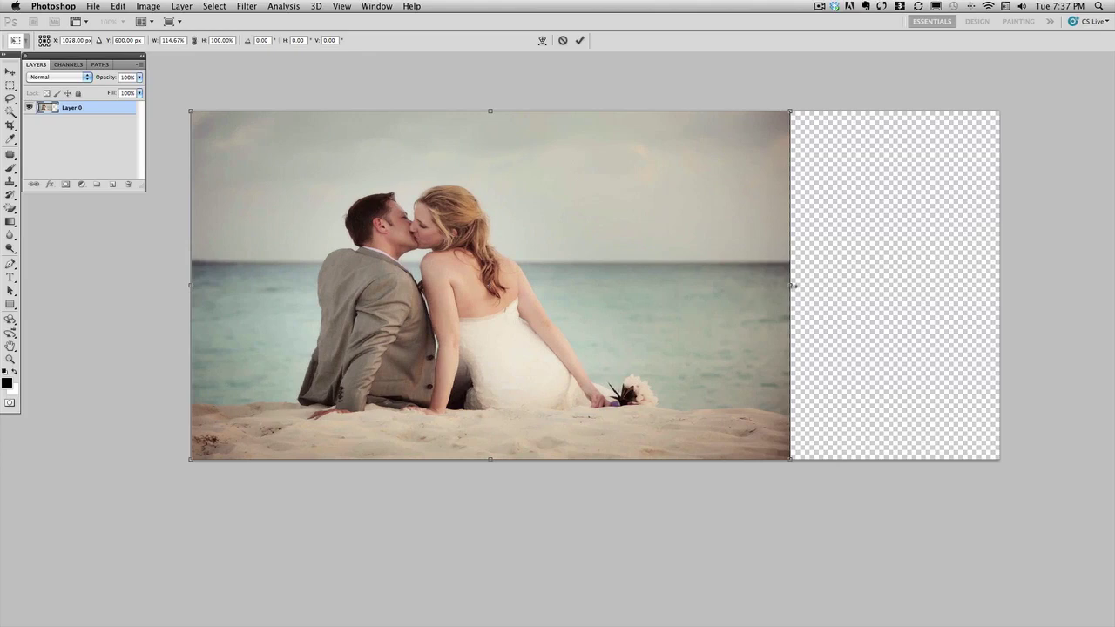
left_click_drag(790, 285, 1000, 285)
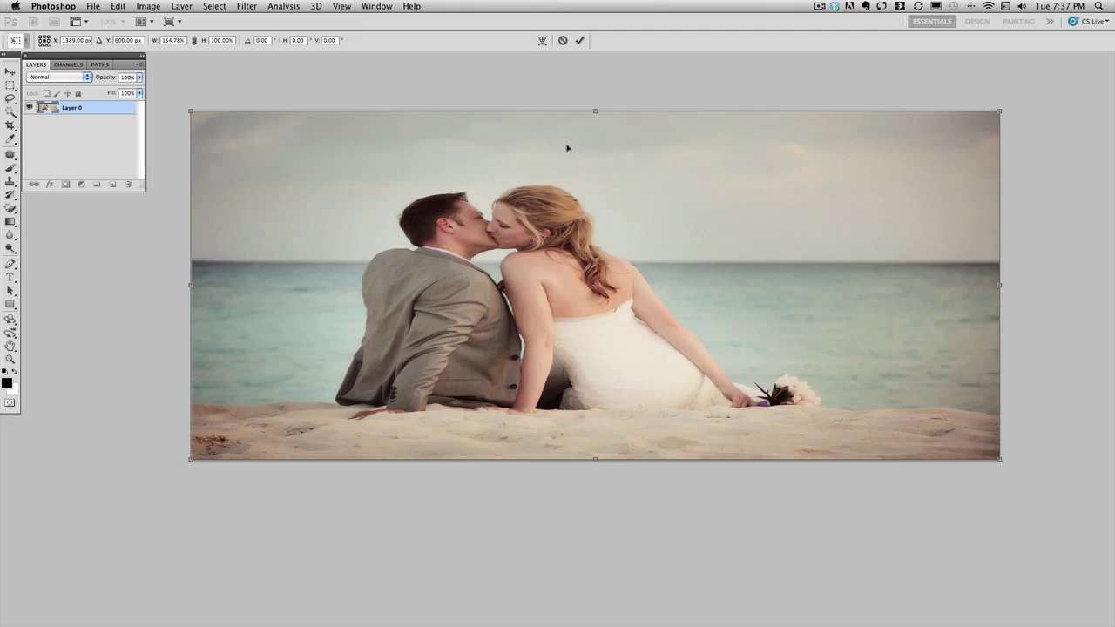
left_click_drag(593, 111, 595, 160)
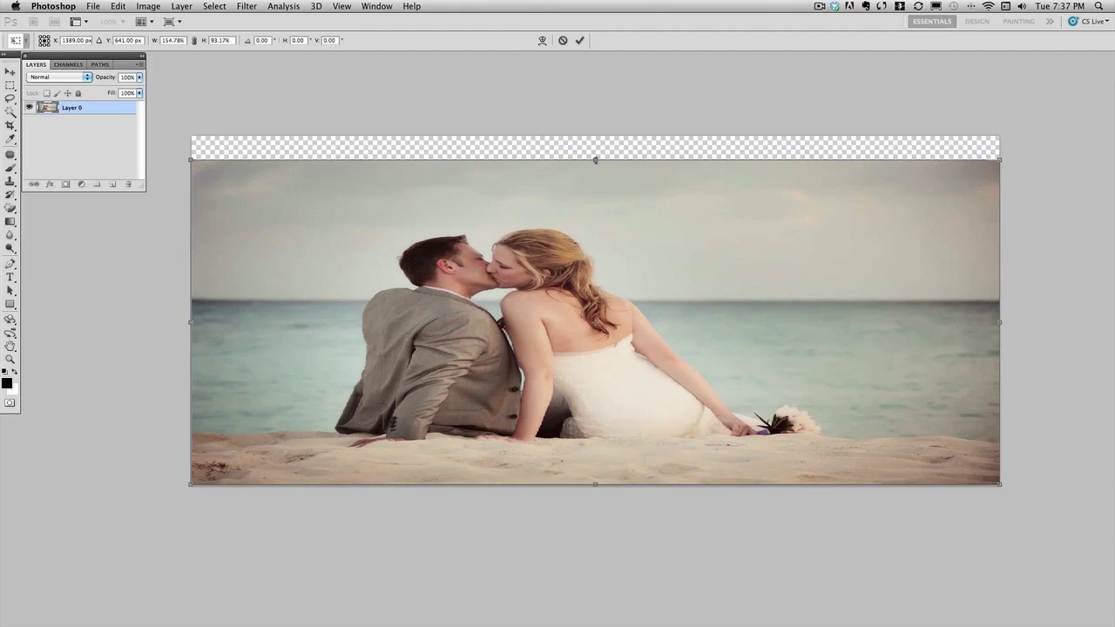
key("Escape")
key("c")
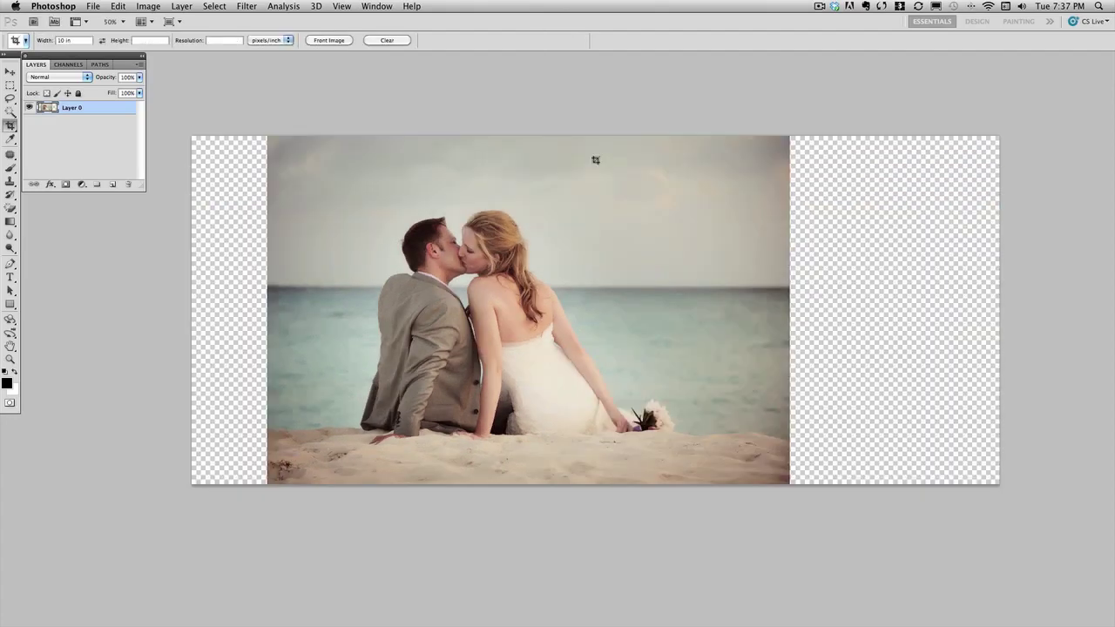
left_click(118, 6)
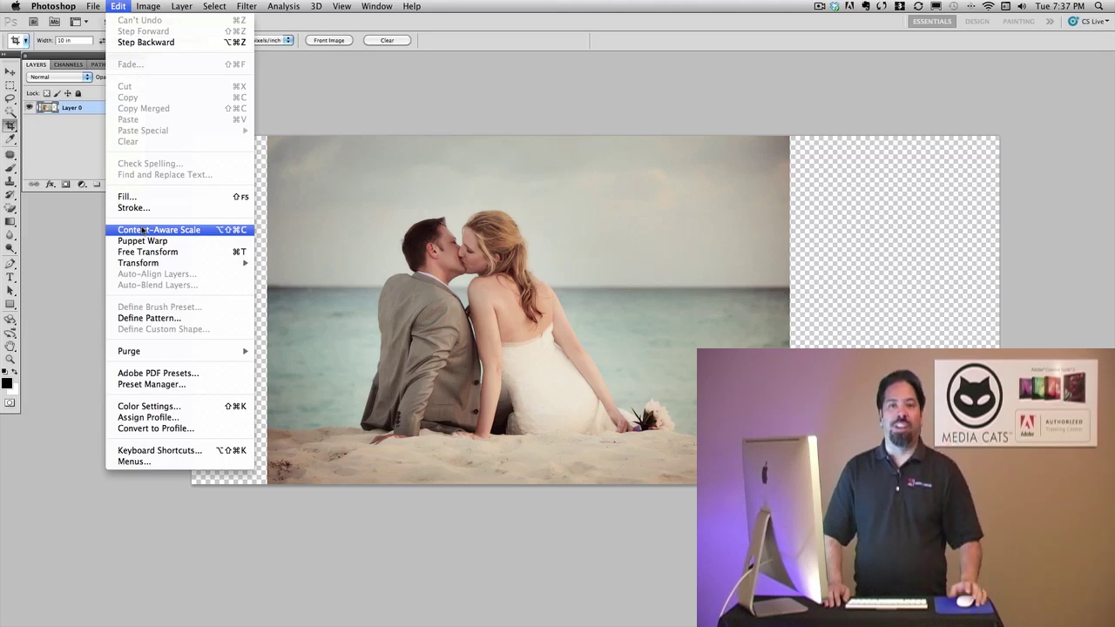
left_click(142, 230)
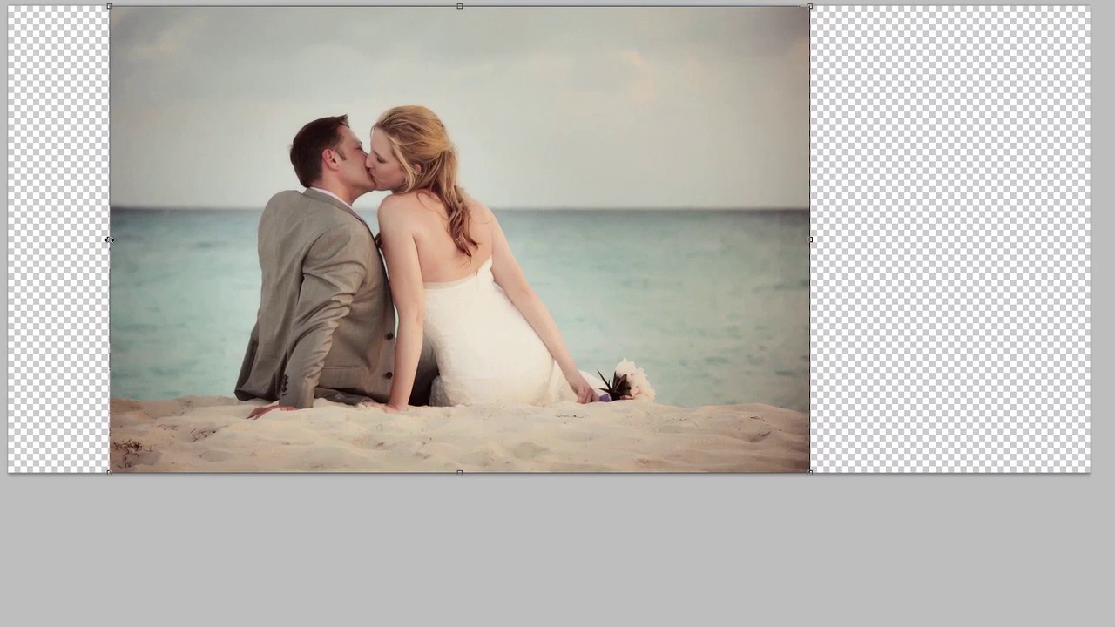
left_click_drag(109, 240, 7, 235)
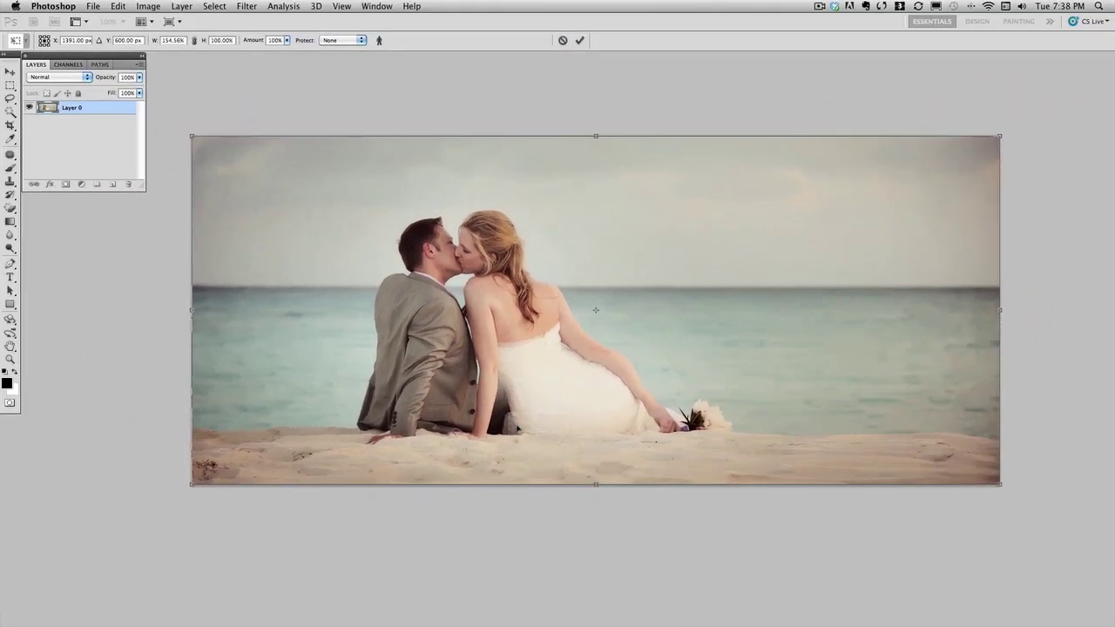
key("Escape")
key("c")
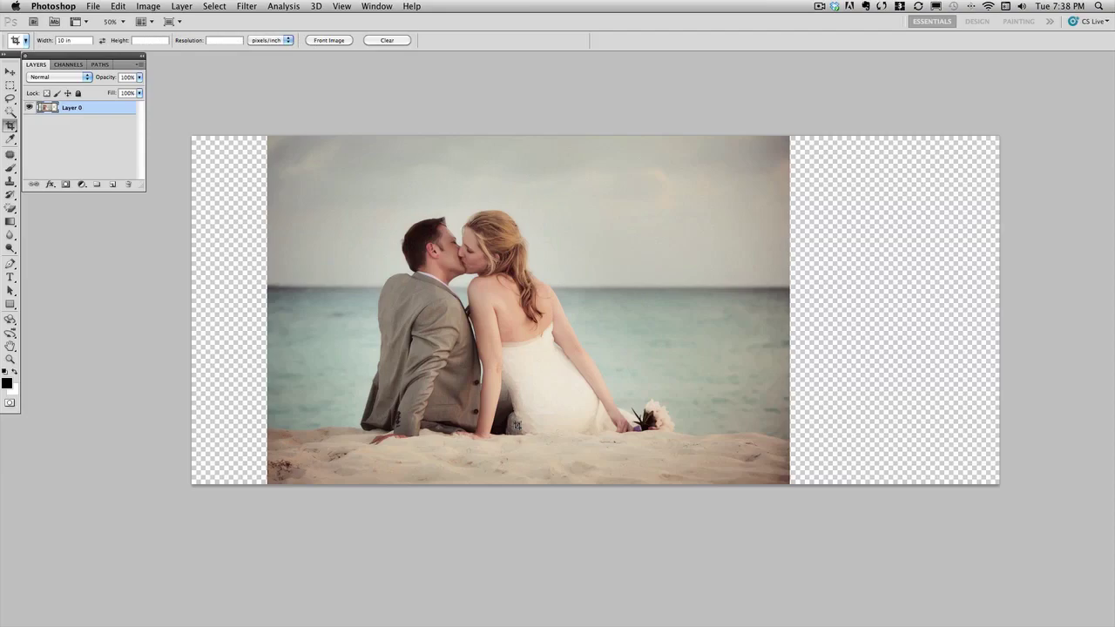
Lasso a loose closed outline around the kissing couple and their bouquet
key("l")
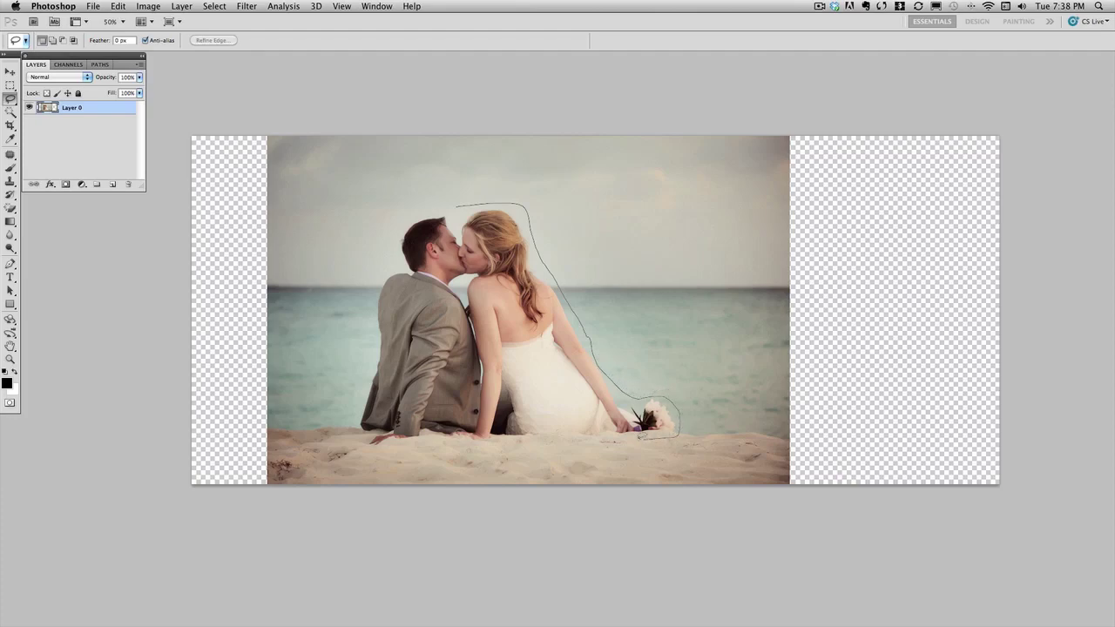
left_click_drag(601, 437, 425, 438)
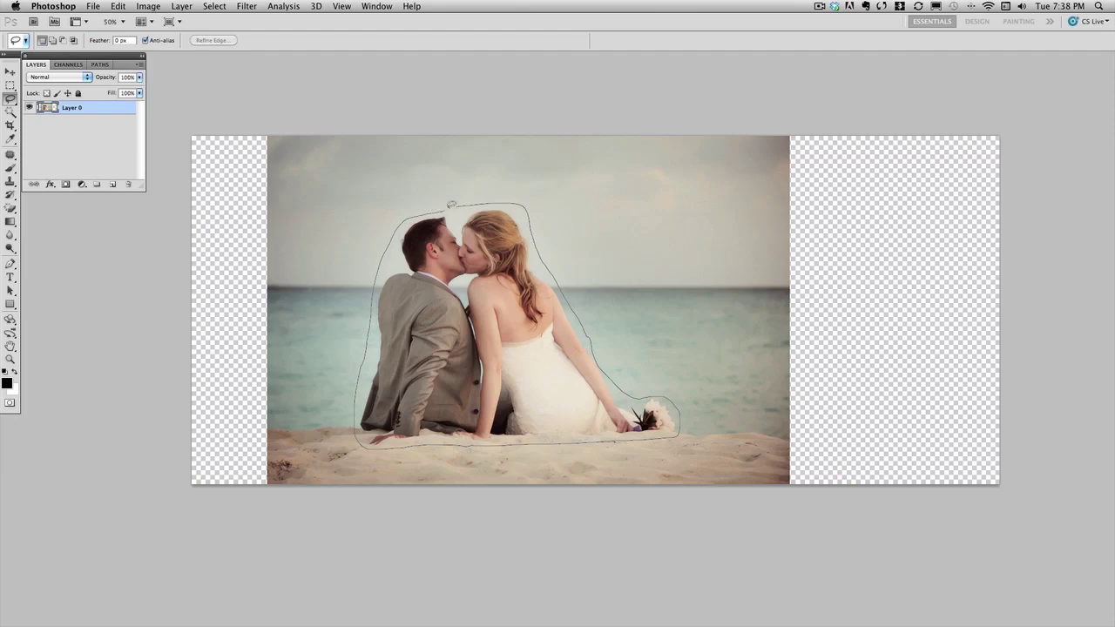
left_click_drag(463, 203, 465, 204)
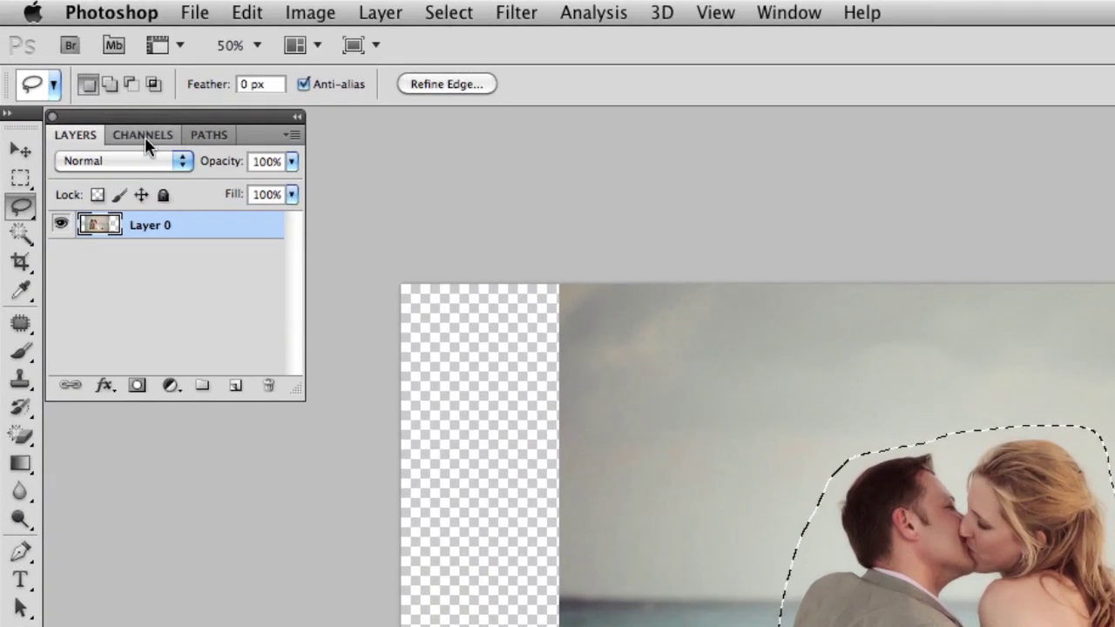
Save the couple selection as the Alpha 1 channel, then deselect
left_click(69, 66)
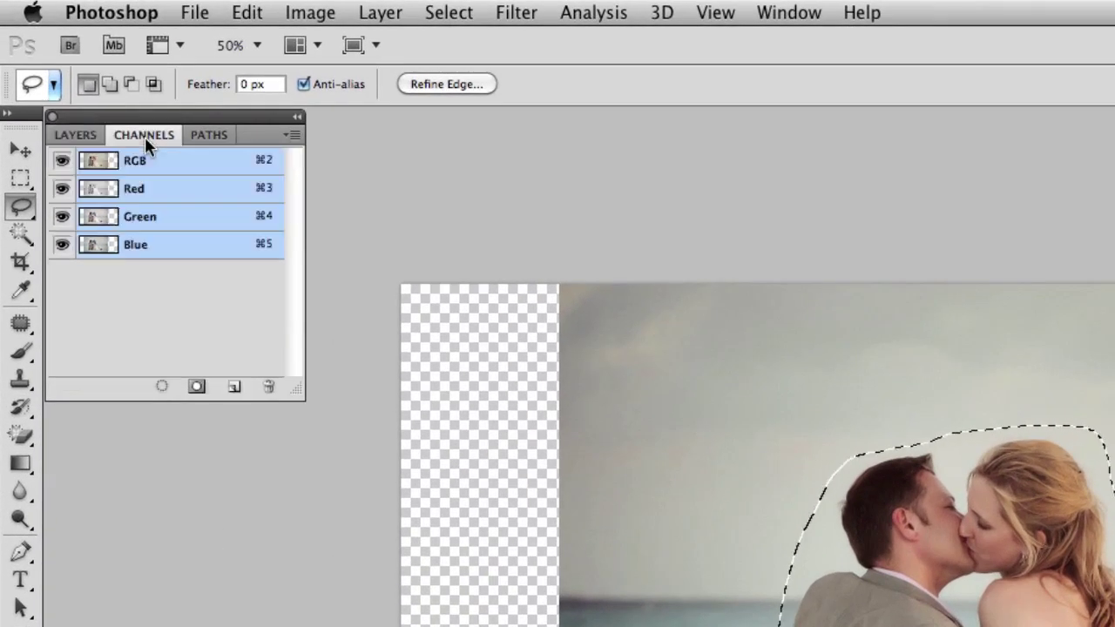
left_click(196, 387)
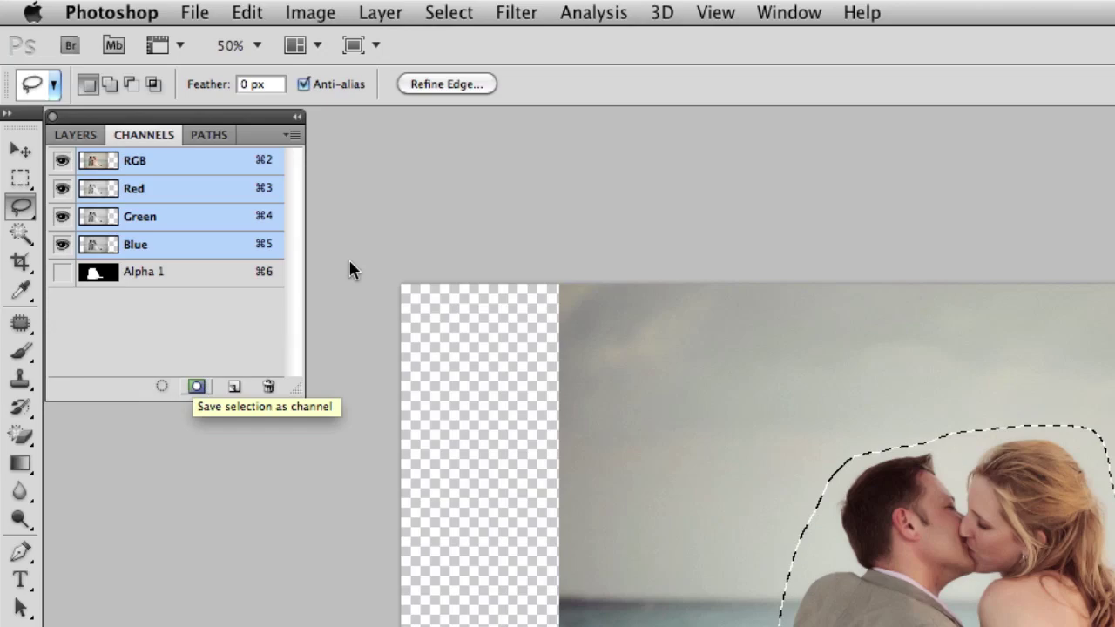
left_click(461, 19)
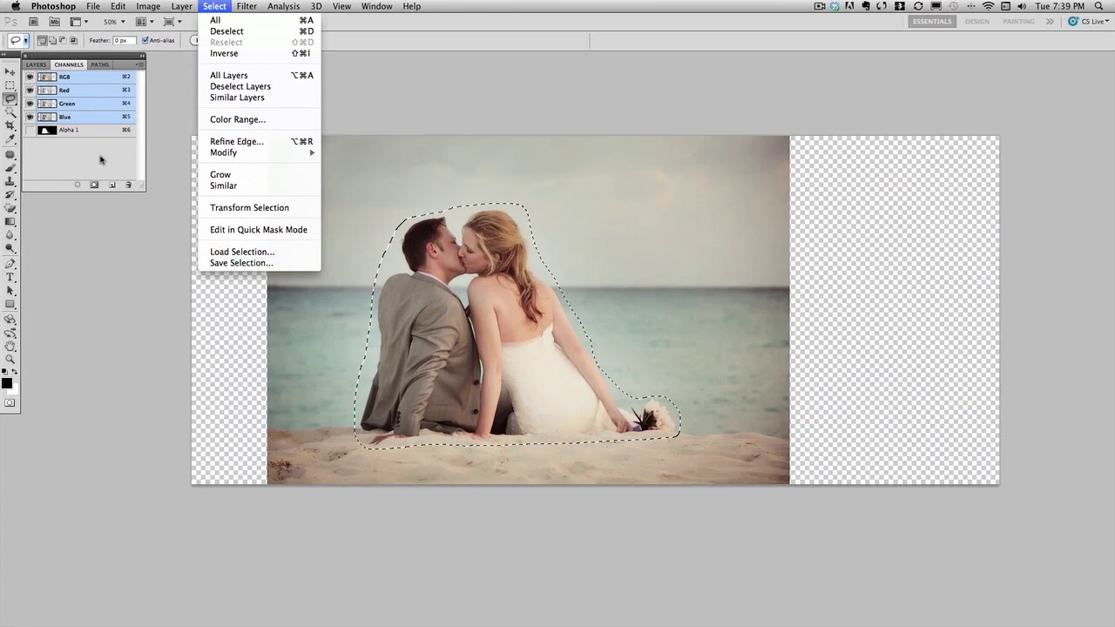
left_click(100, 159)
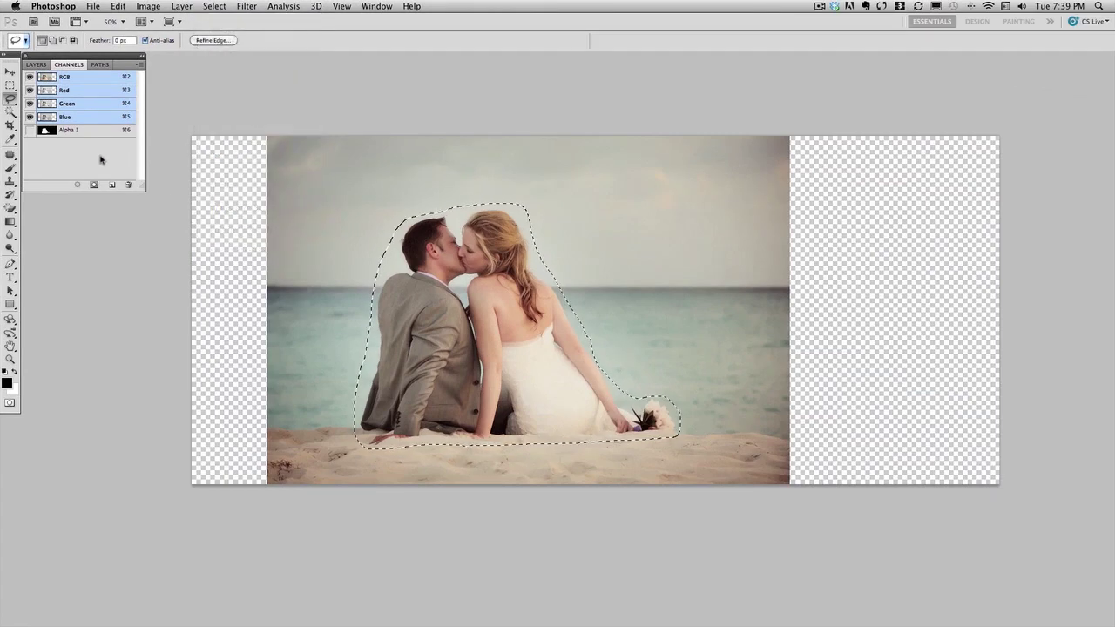
key("super+d")
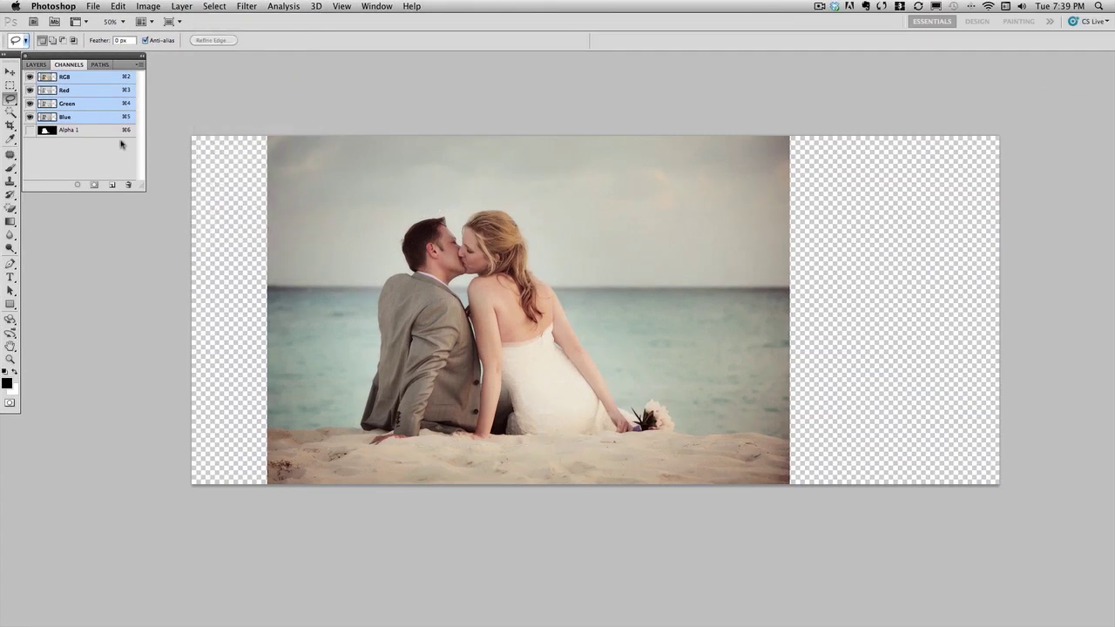
Content-aware scale the photo with Alpha 1 protection, stretching its left edge to the canvas edge
left_click(118, 6)
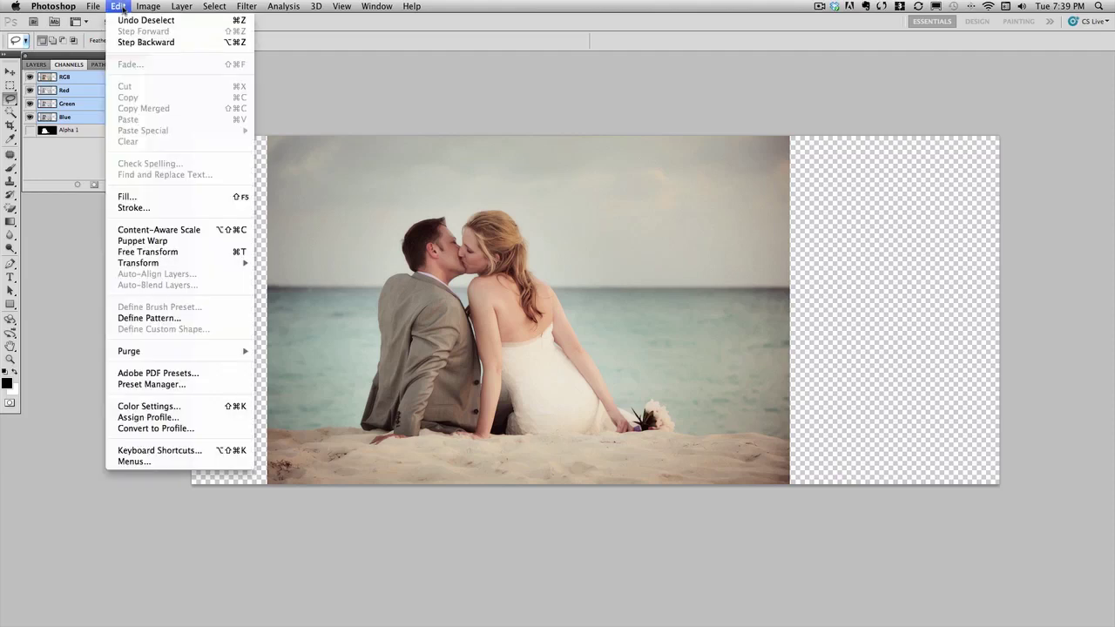
left_click(164, 230)
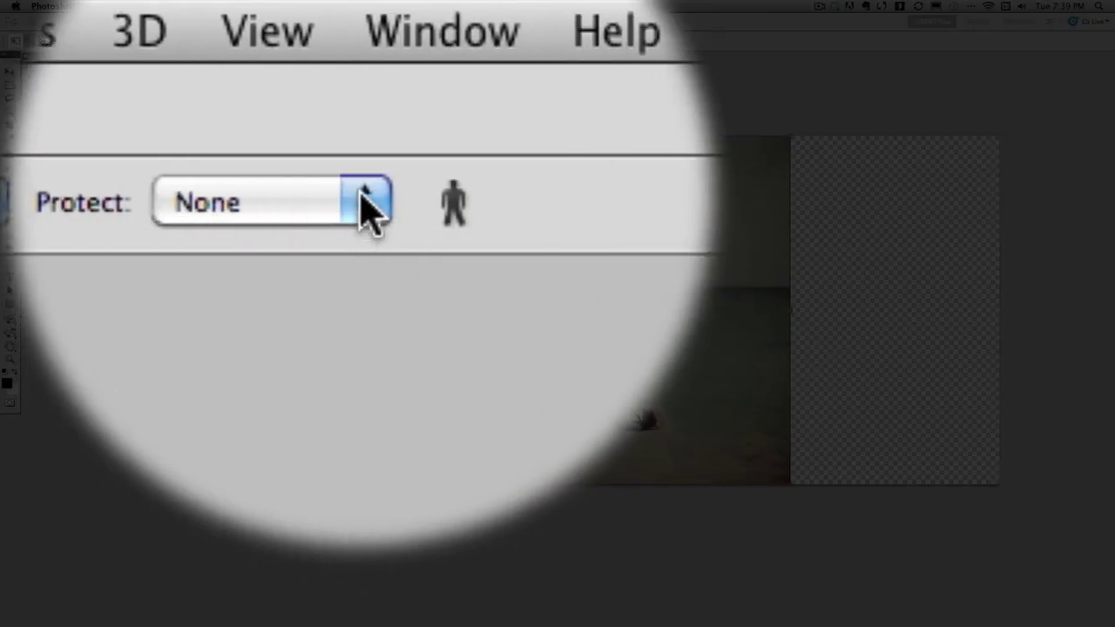
left_click(366, 209)
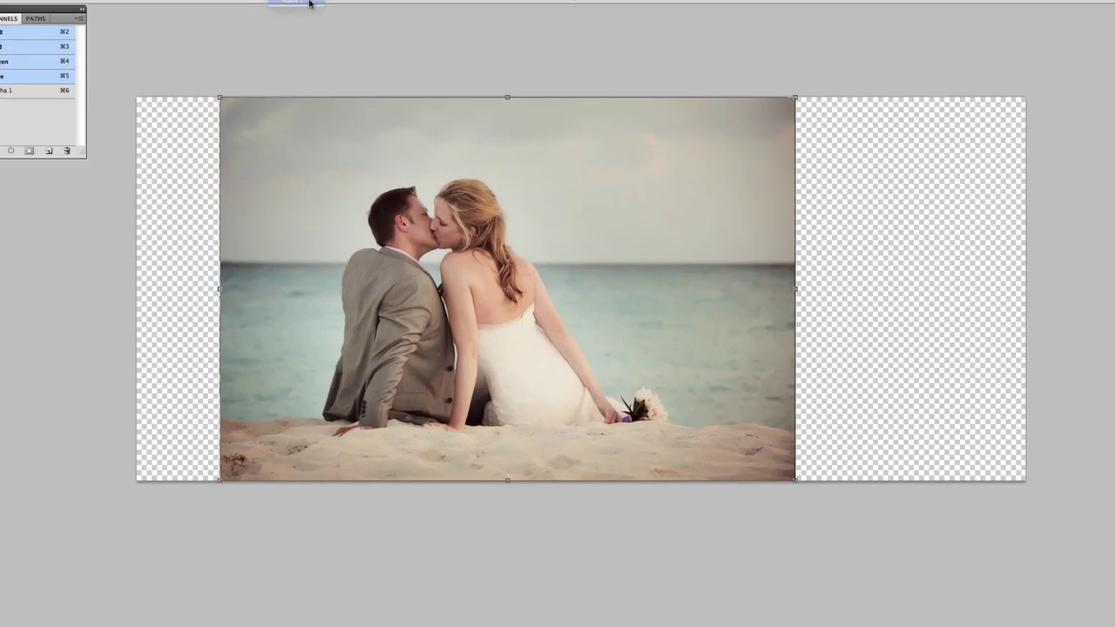
left_click(349, 50)
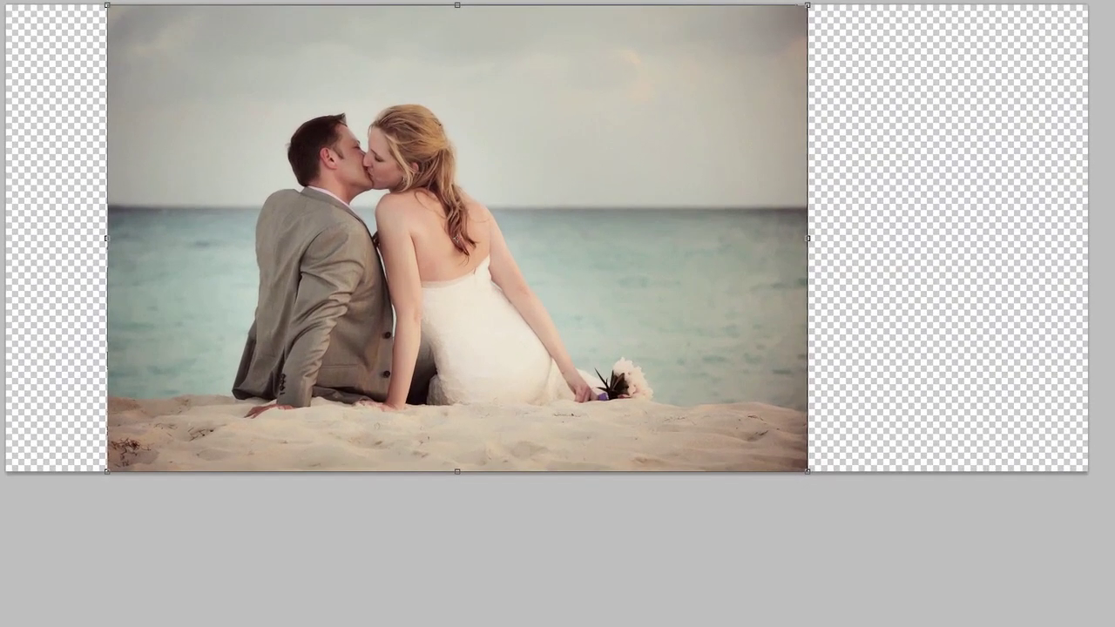
left_click_drag(111, 237, 15, 237)
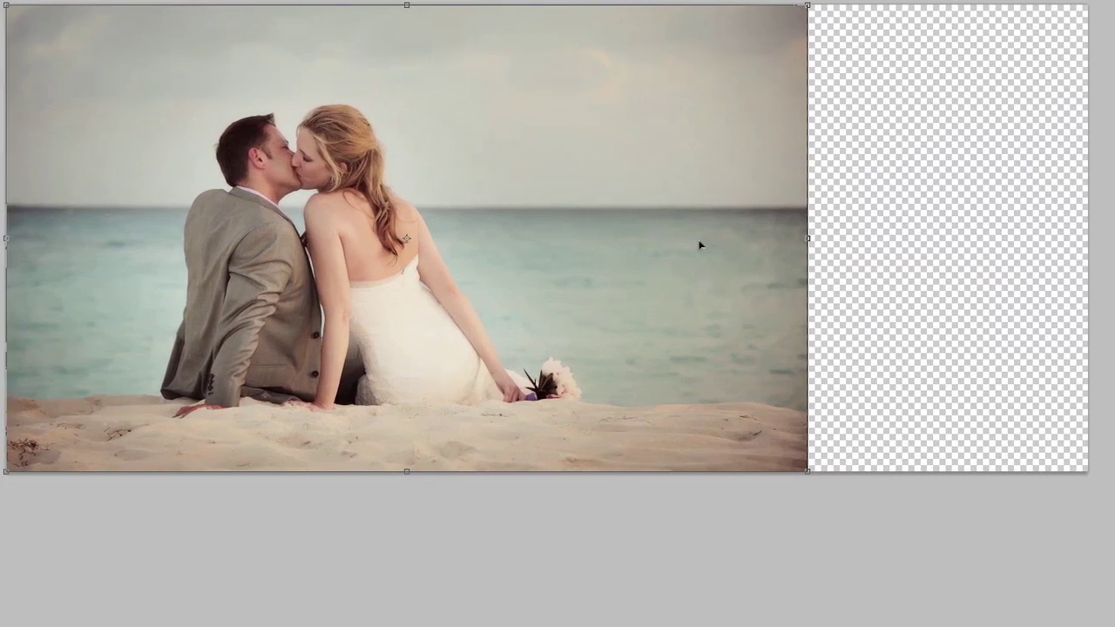